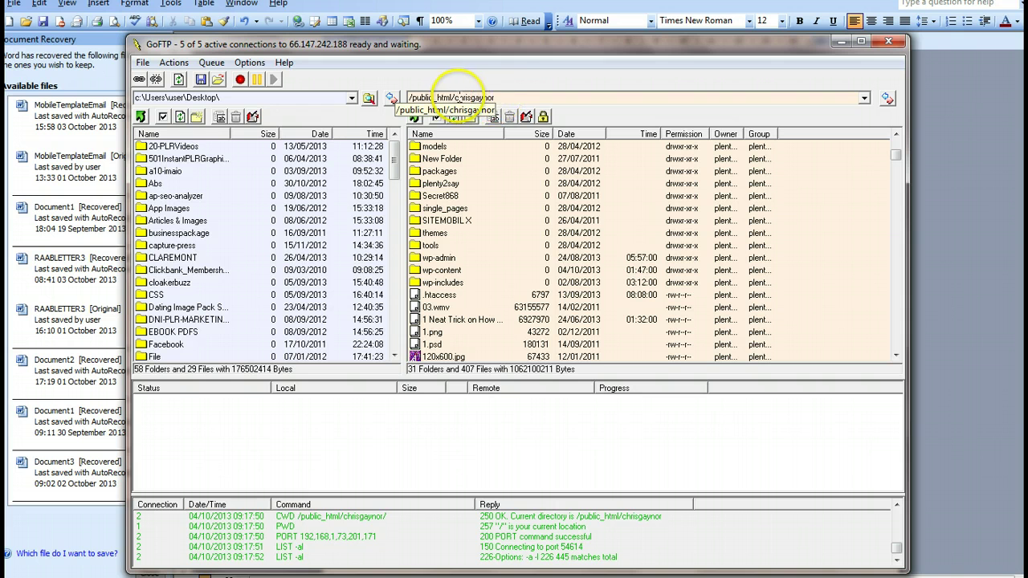
Open the .htaccess file in the site's remote public_html subfolder for viewing and editing.
double_click(498, 97)
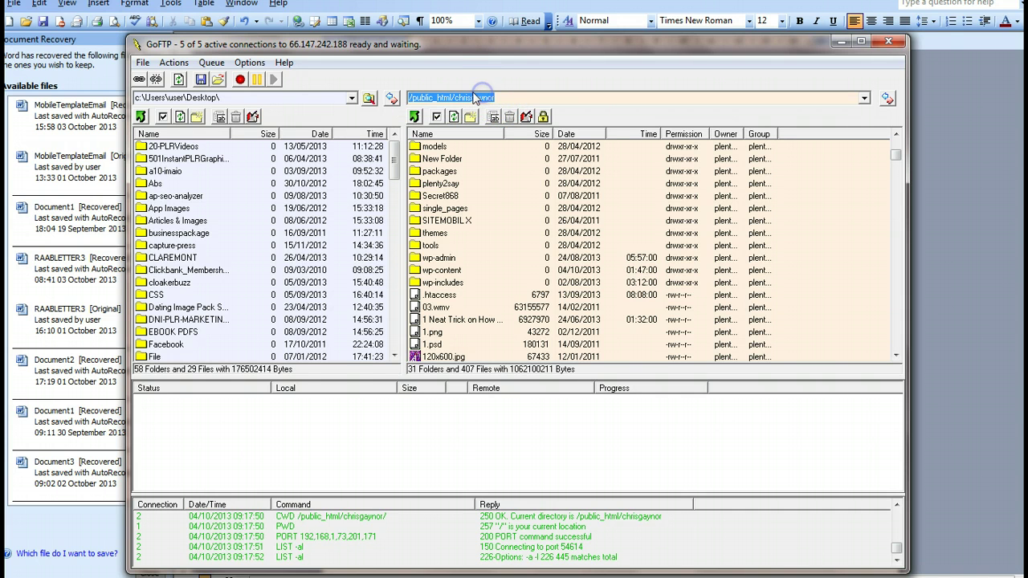
left_click(482, 97)
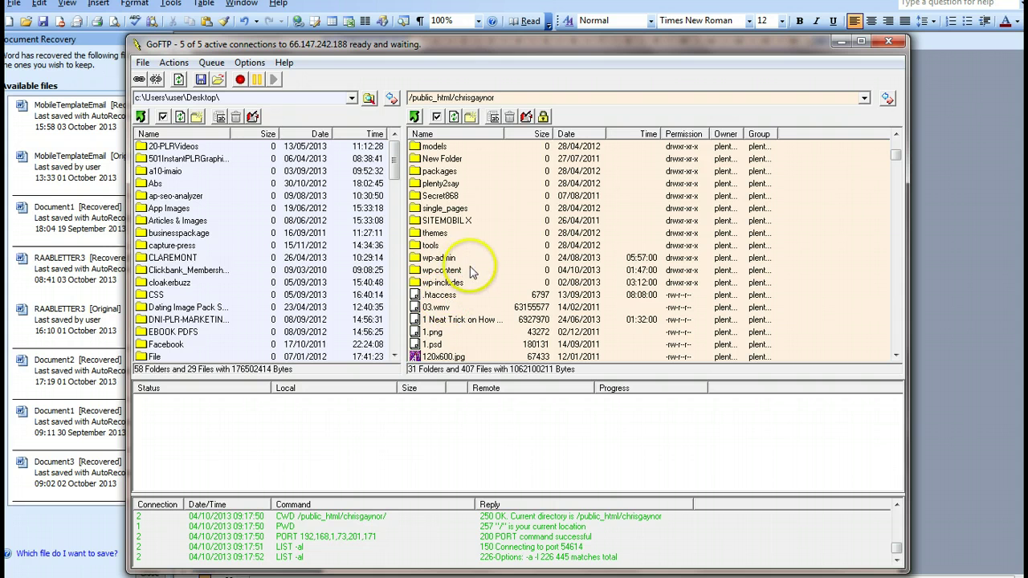
right_click(440, 297)
left_click(478, 306)
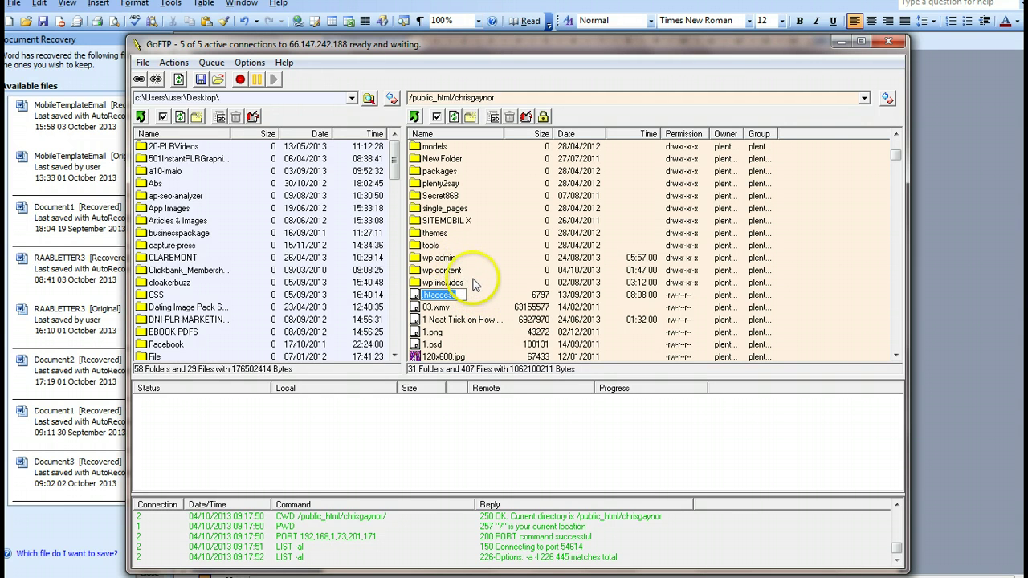
left_click(435, 310)
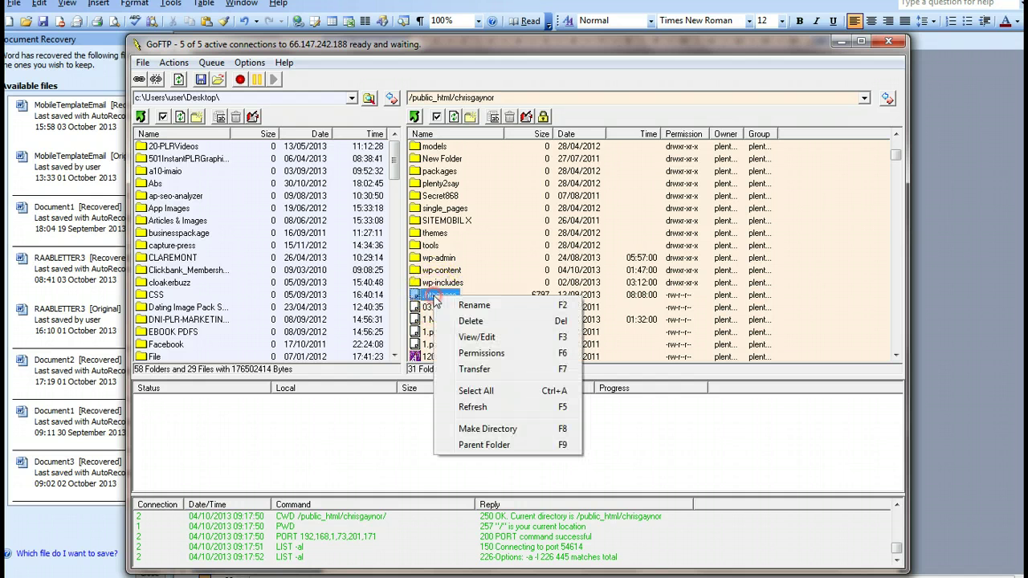
left_click(472, 340)
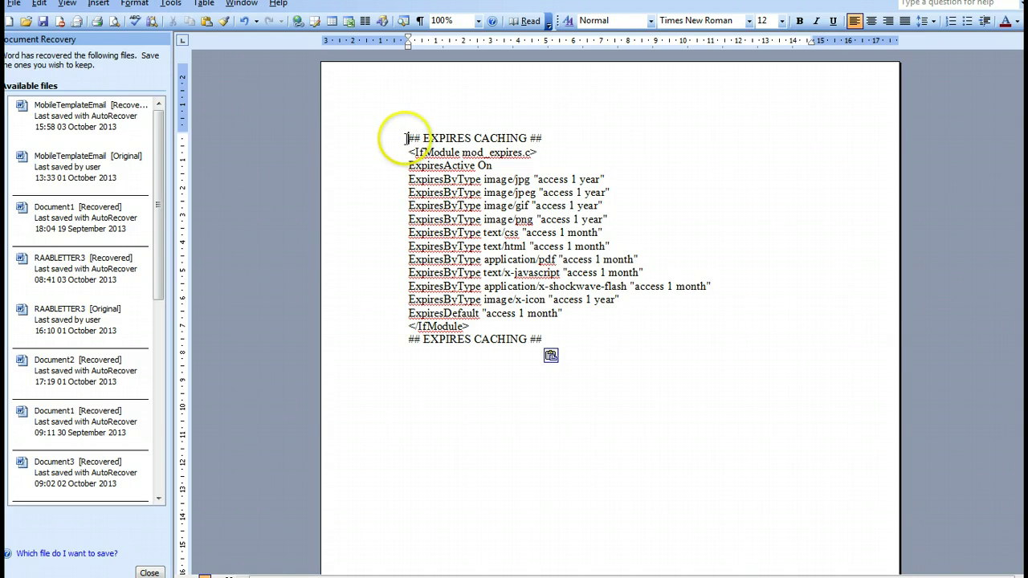
Copy the whole EXPIRES CACHING code block from the Word document, including its opening and closing comment lines.
left_click_drag(407, 138, 575, 341)
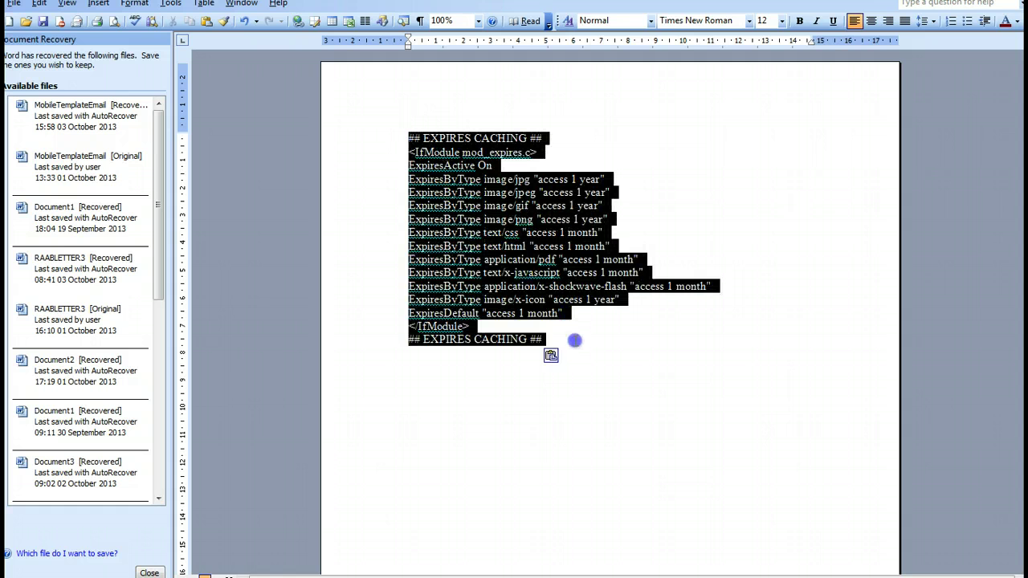
left_click(490, 233)
left_click_drag(406, 138, 583, 358)
right_click(454, 185)
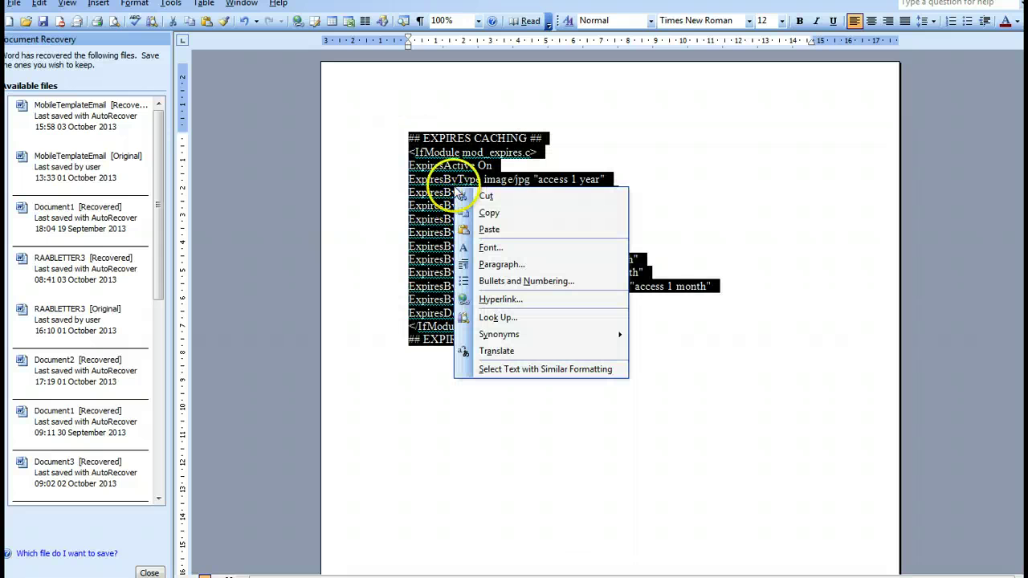
left_click(494, 213)
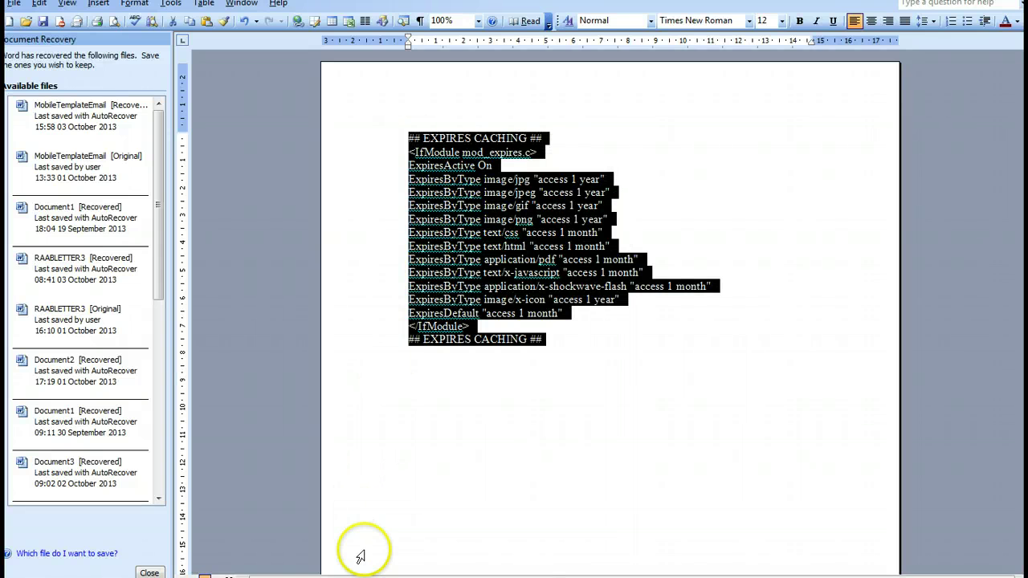
Switch to the .htaccess file in Notepad, look over its saving options, and minimise the window.
key("alt+Tab")
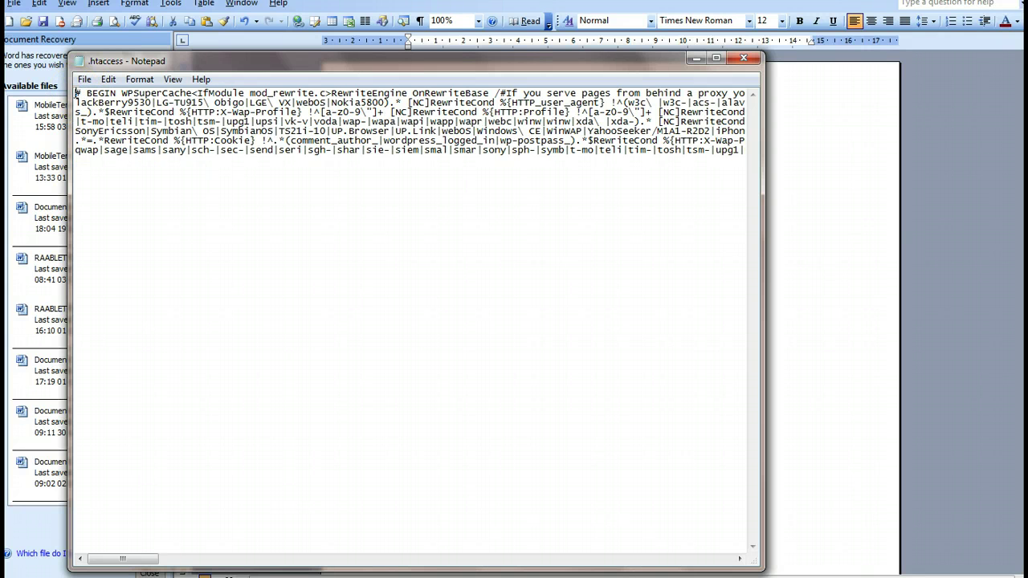
left_click(84, 80)
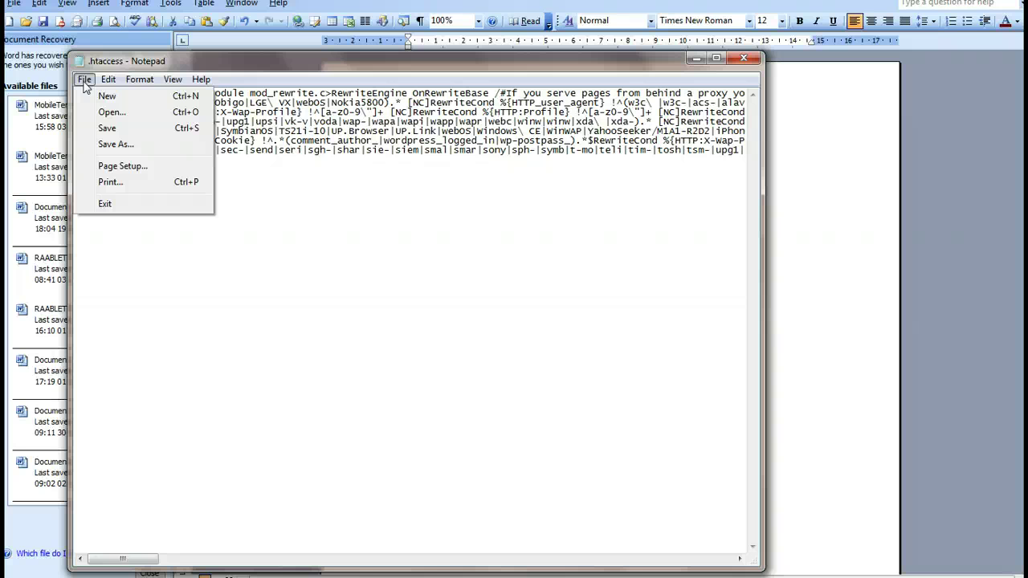
left_click(84, 83)
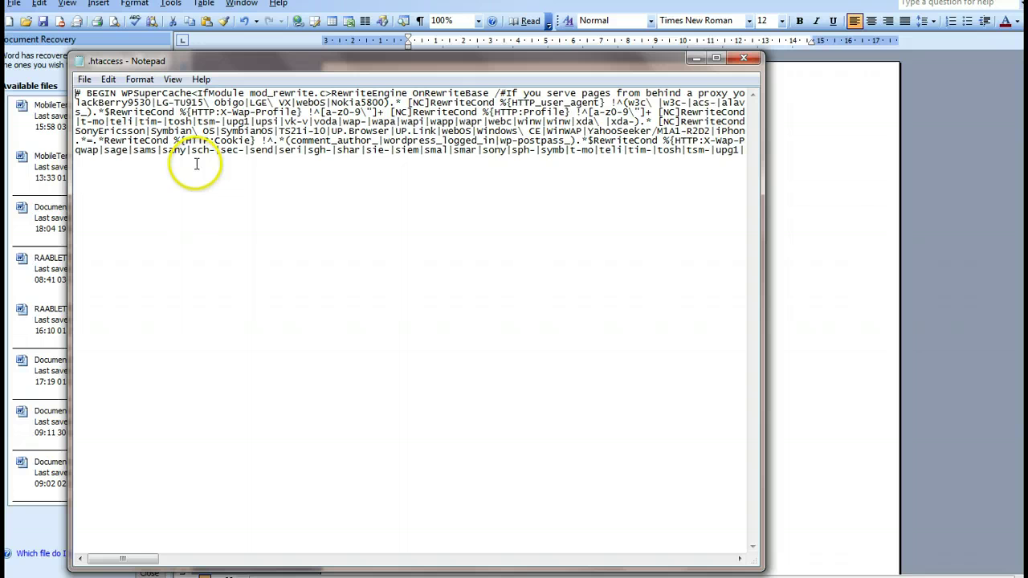
left_click(696, 58)
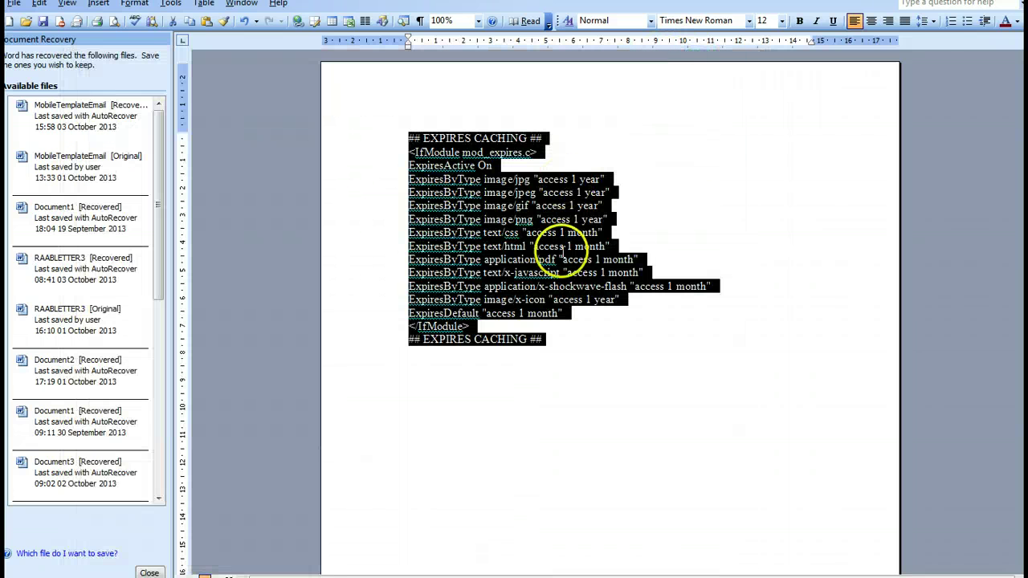
Switch to GoFTP and locate the .htaccess file in the local Desktop folder.
left_click(384, 574)
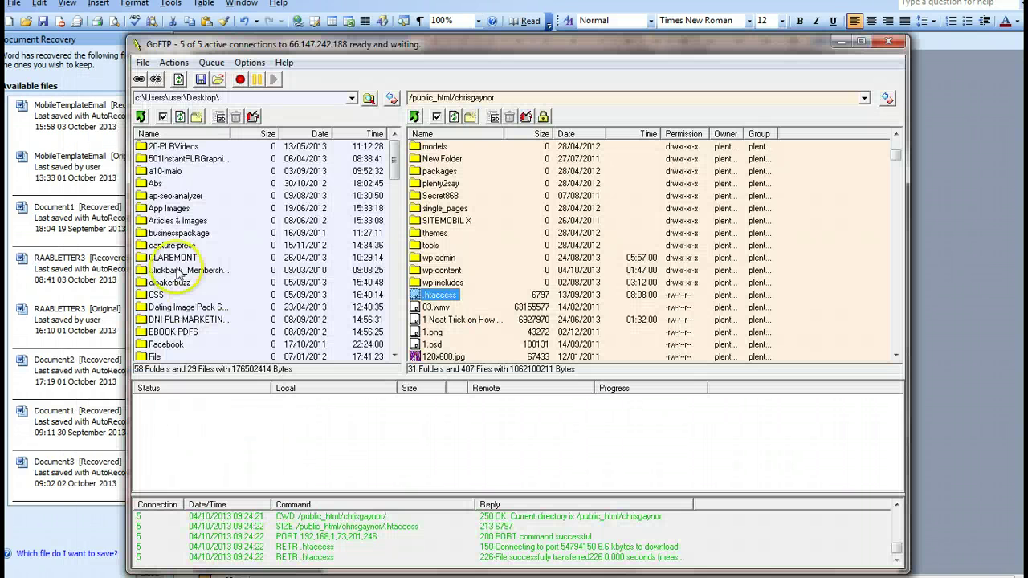
left_click_drag(394, 156, 415, 323)
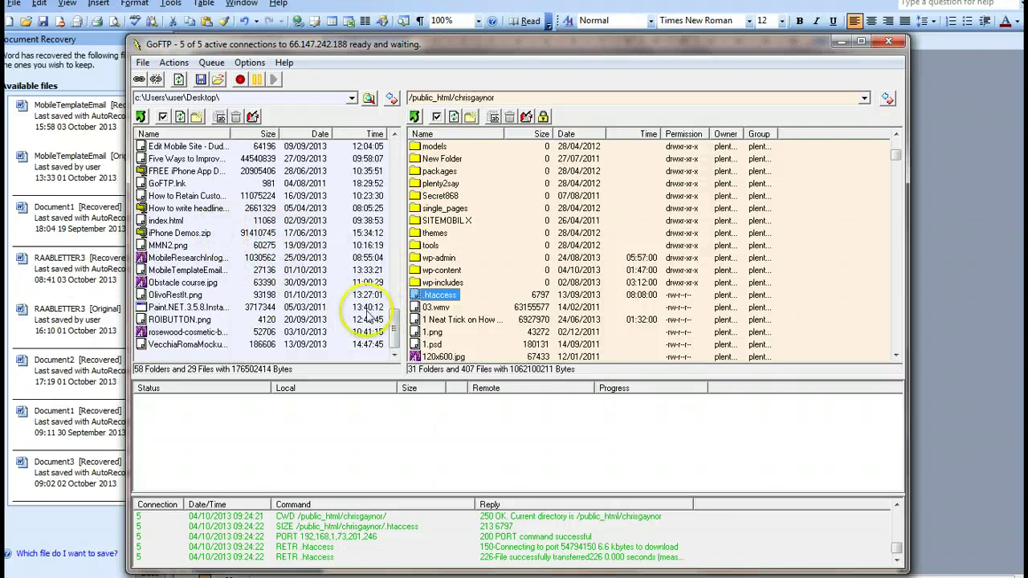
left_click_drag(394, 333, 398, 289)
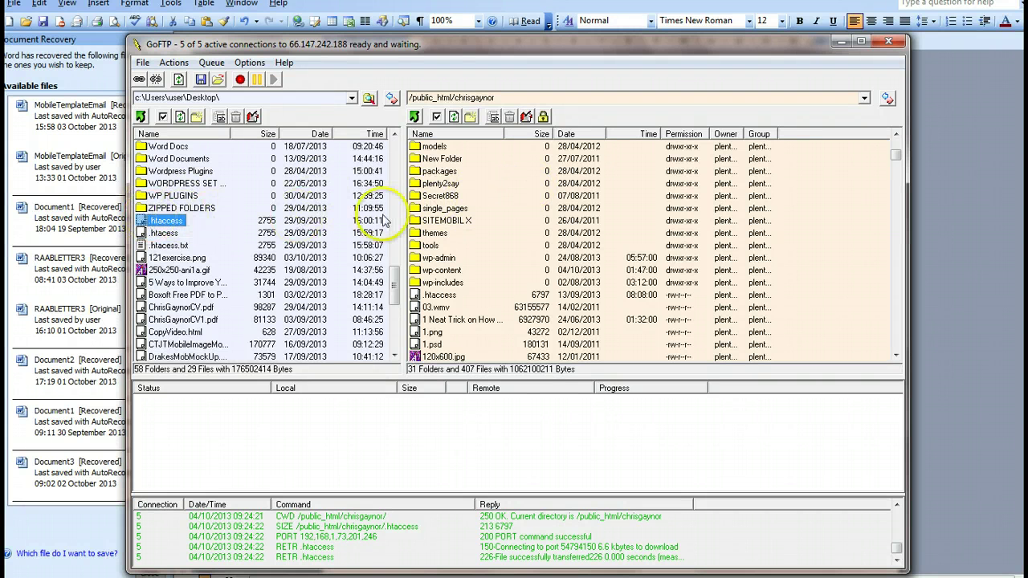
left_click(160, 220)
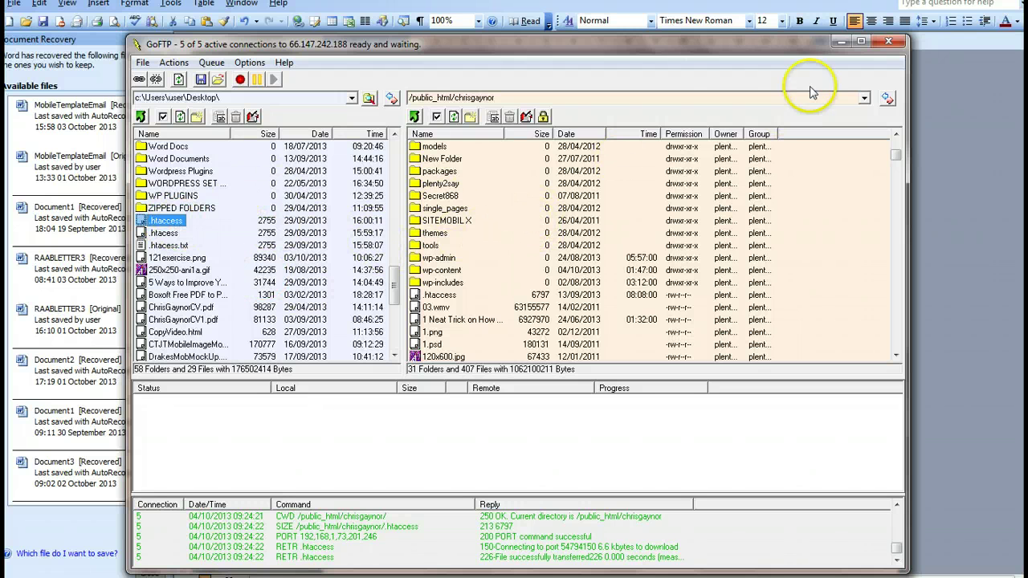
Minimise GoFTP, switch to Firefox and view the summary grades of the GTmetrix performance report.
left_click(839, 44)
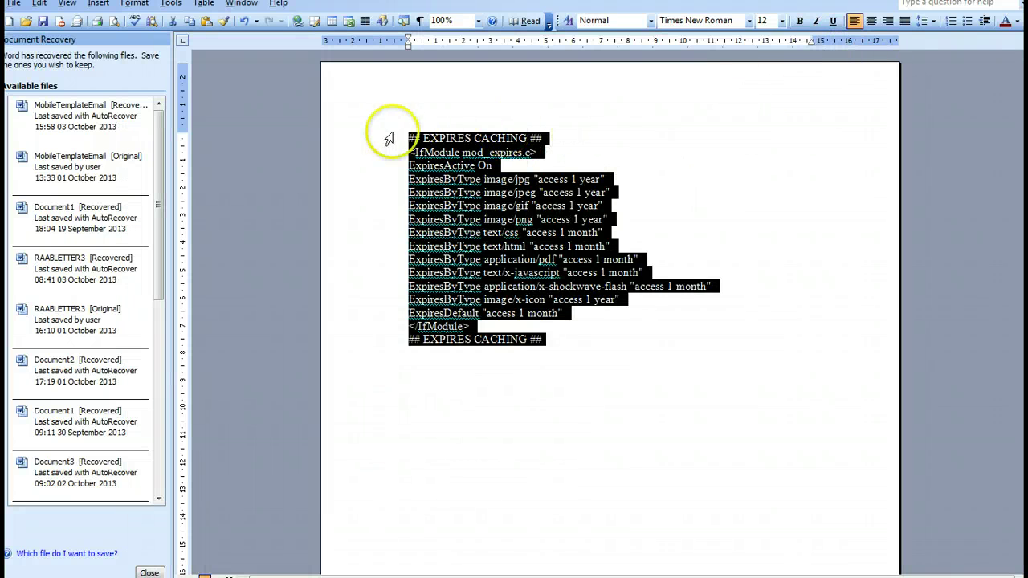
left_click(412, 139)
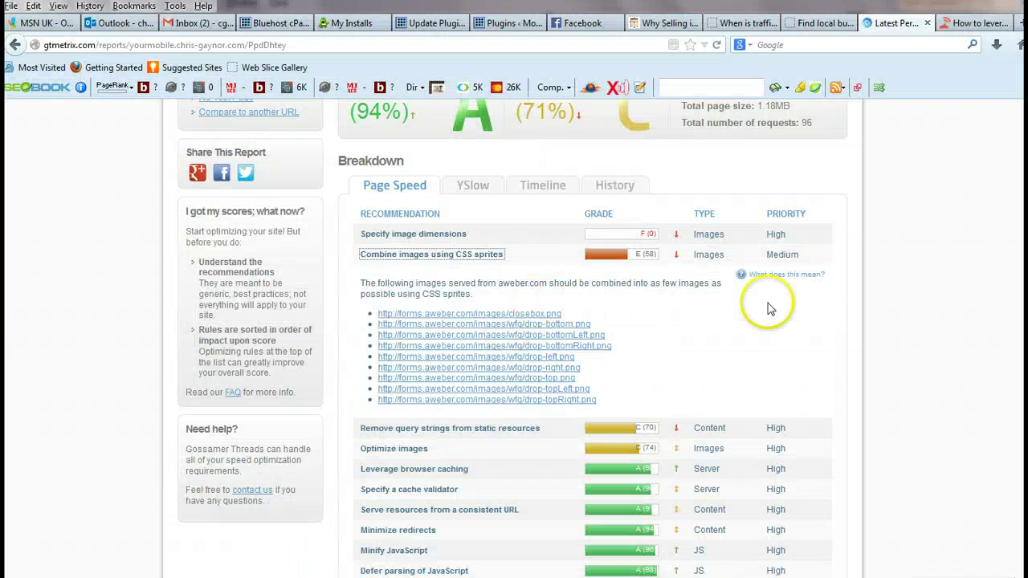
scroll(894, 292, "up", 5)
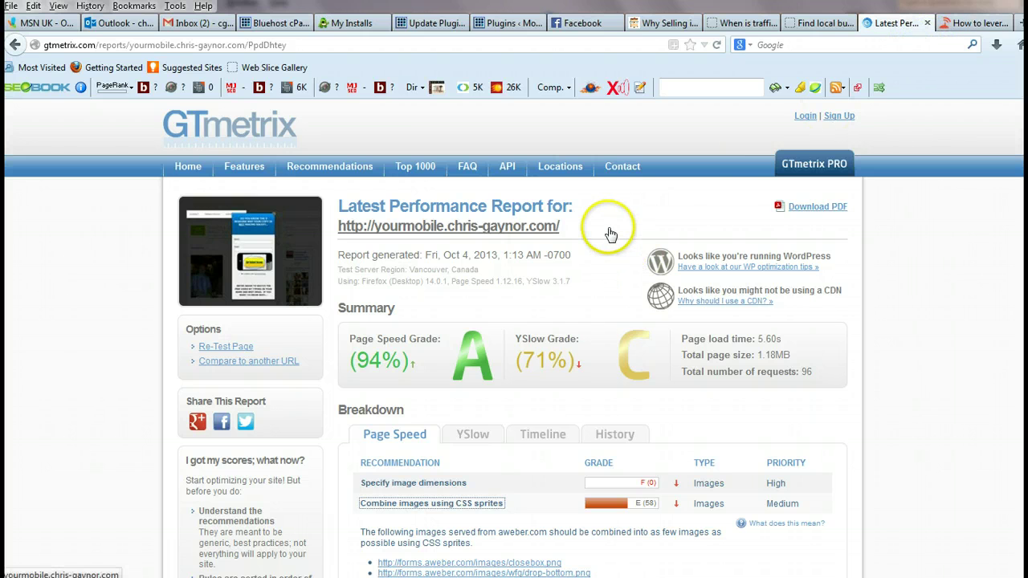
Open the bookmarked PageSpeed Insights analysis of the website in a new browser tab.
left_click(1020, 22)
left_click(183, 39)
type("page")
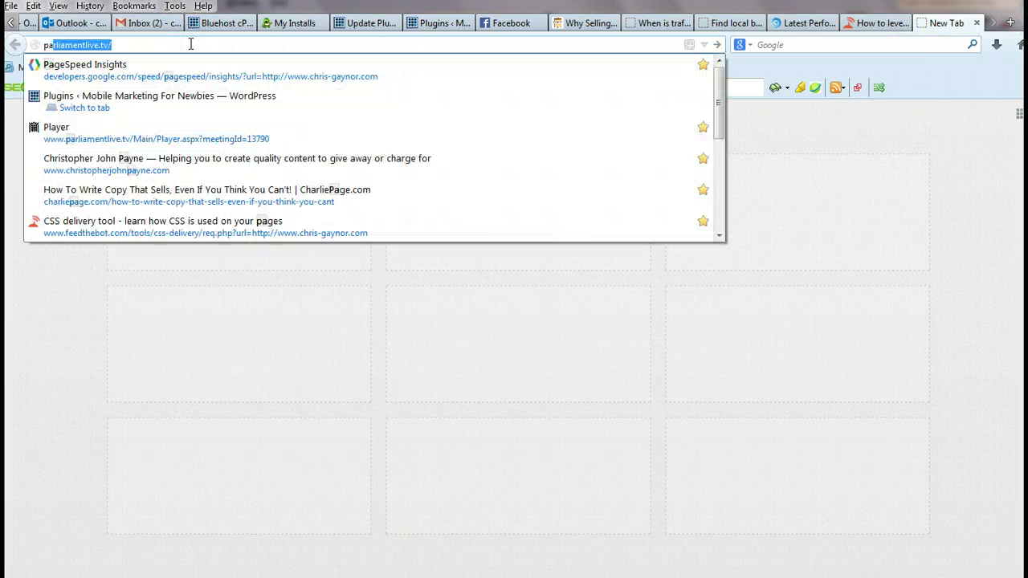
left_click(142, 70)
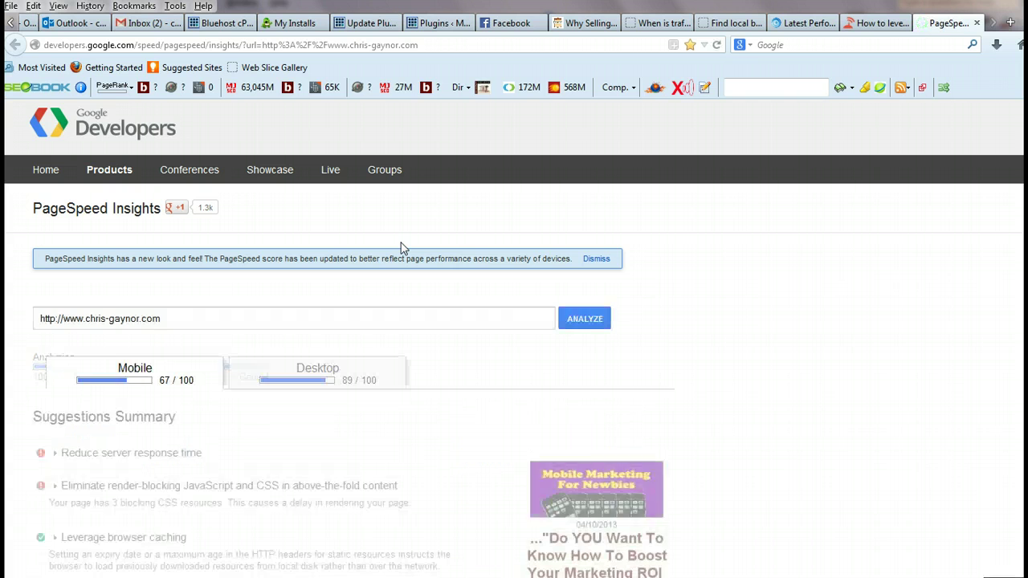
Compare the Mobile and Desktop PageSpeed results, examining the suggestions summary and the rule icon descriptions.
scroll(396, 251, "down", 2)
scroll(401, 249, "down", 3)
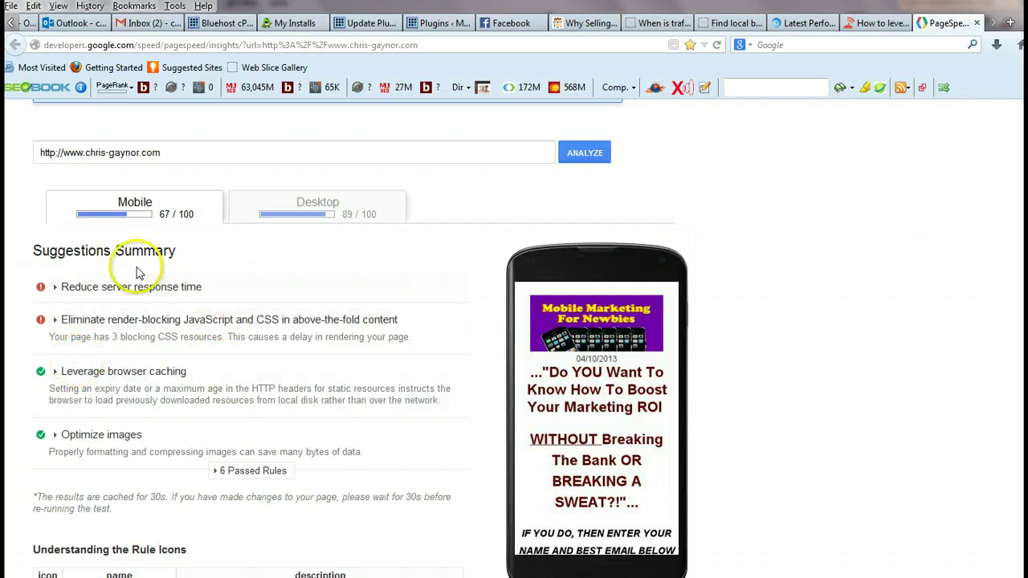
left_click(304, 199)
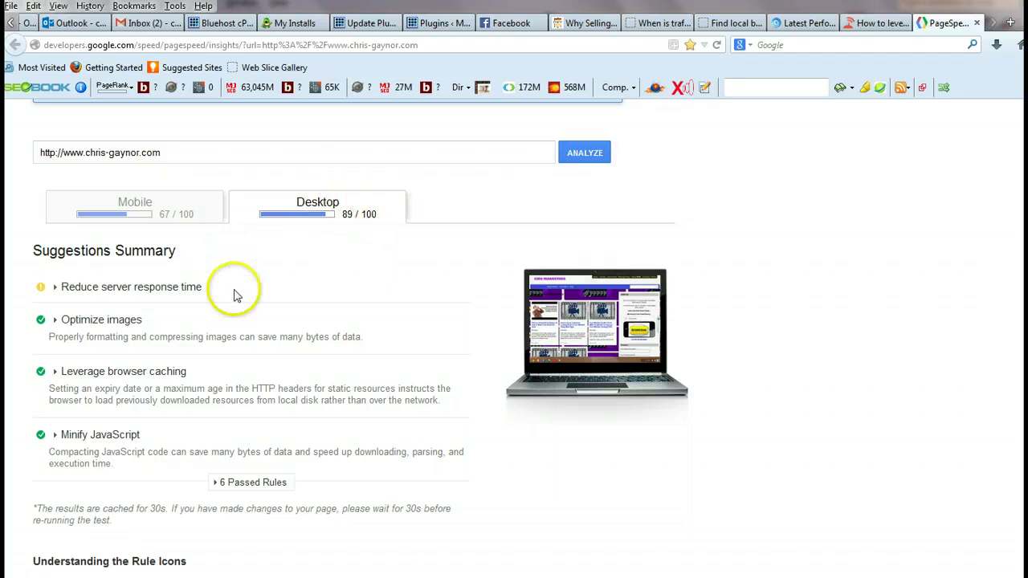
left_click(159, 203)
left_click(316, 203)
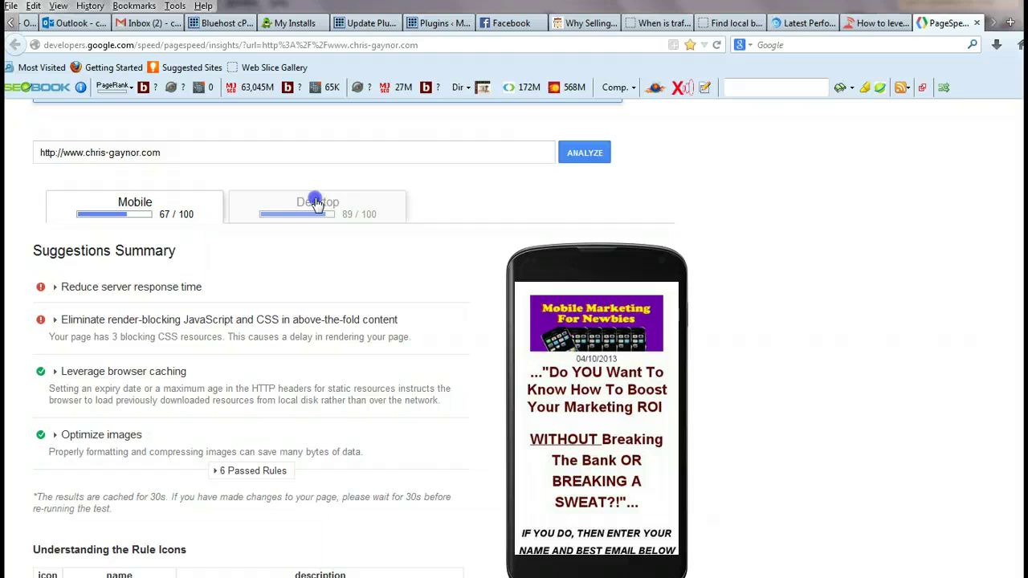
scroll(468, 234, "down", 2)
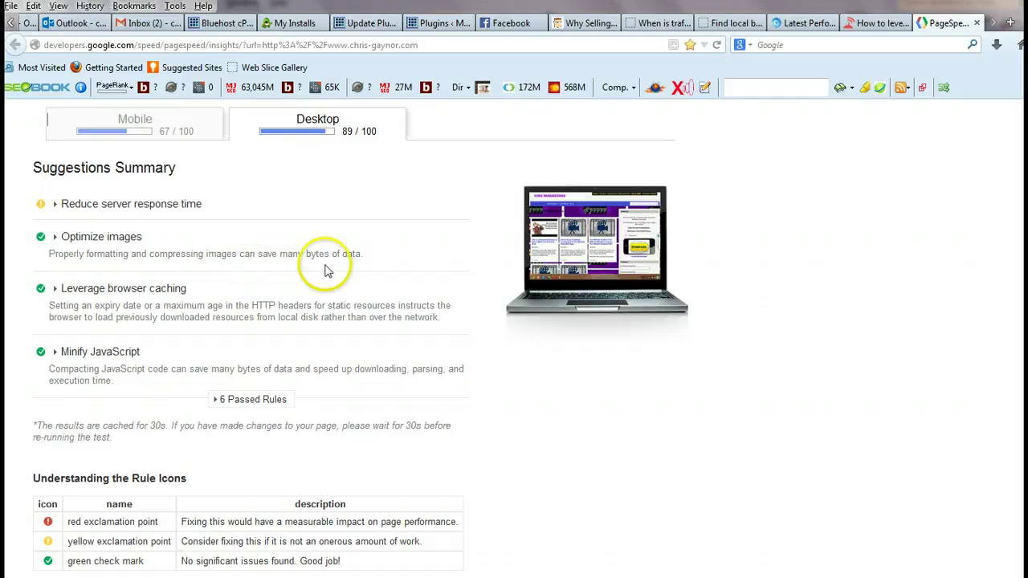
scroll(463, 225, "down", 2)
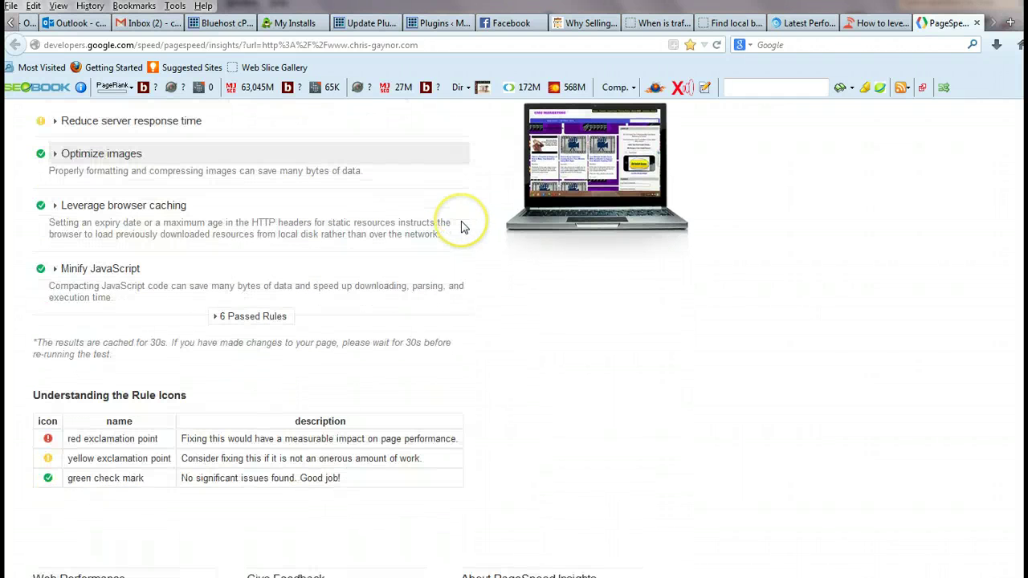